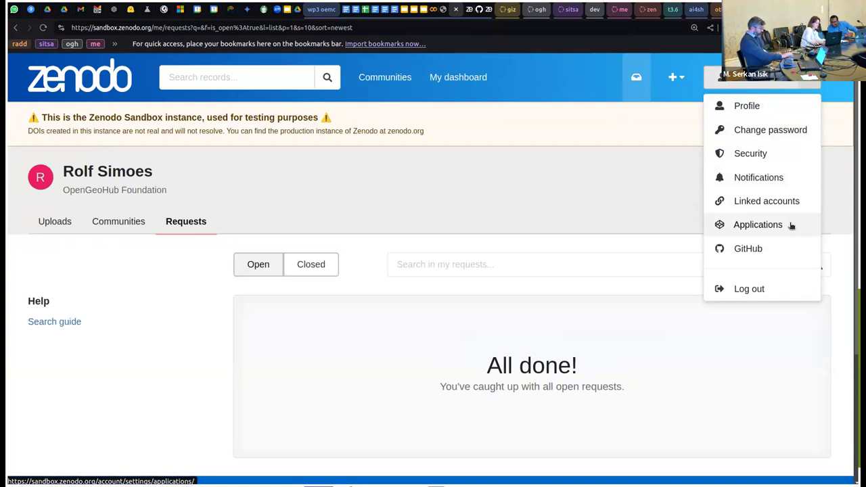
# Start a new personal access token in the account's application settings and name it "workshop oemc 2024".
pyautogui.click(791, 225)
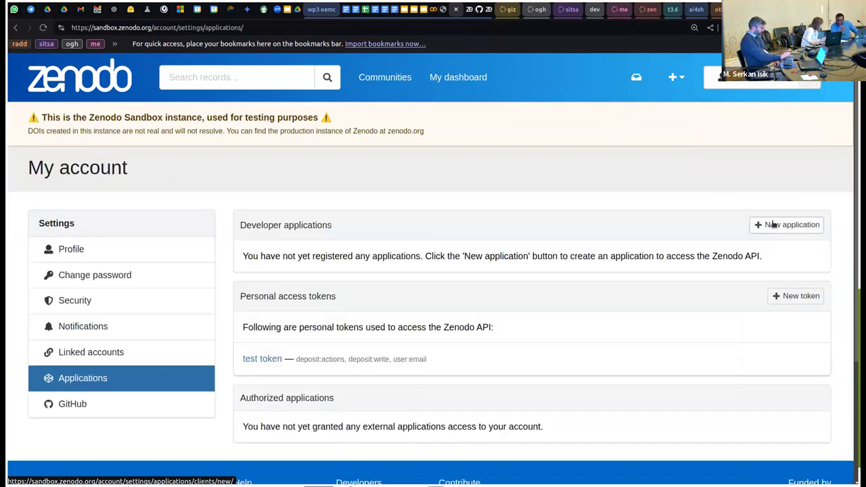
pyautogui.scroll(-3, 506, 228)
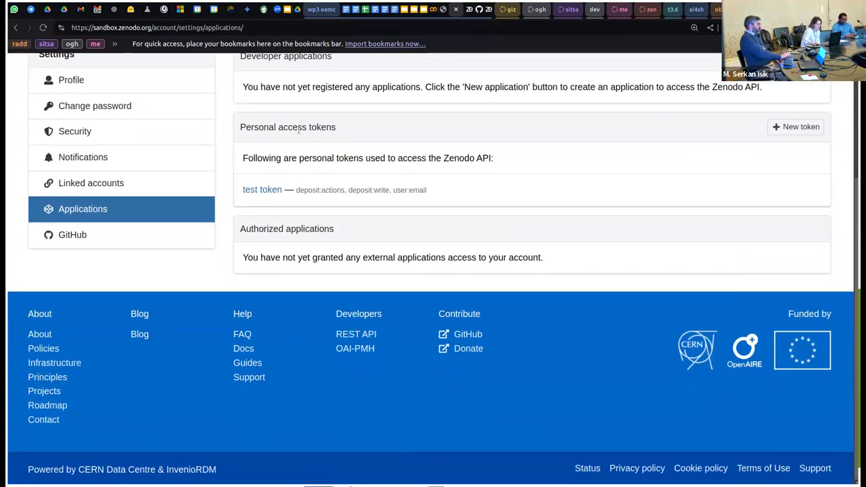
pyautogui.click(797, 127)
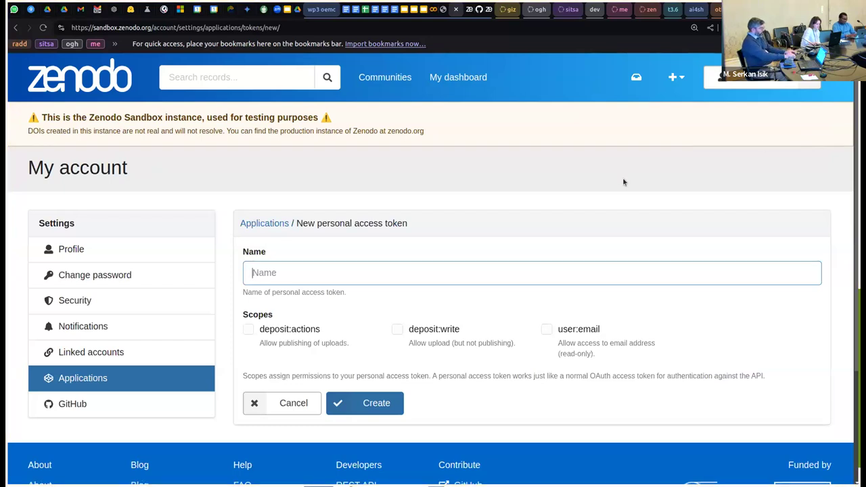
pyautogui.write('wor')
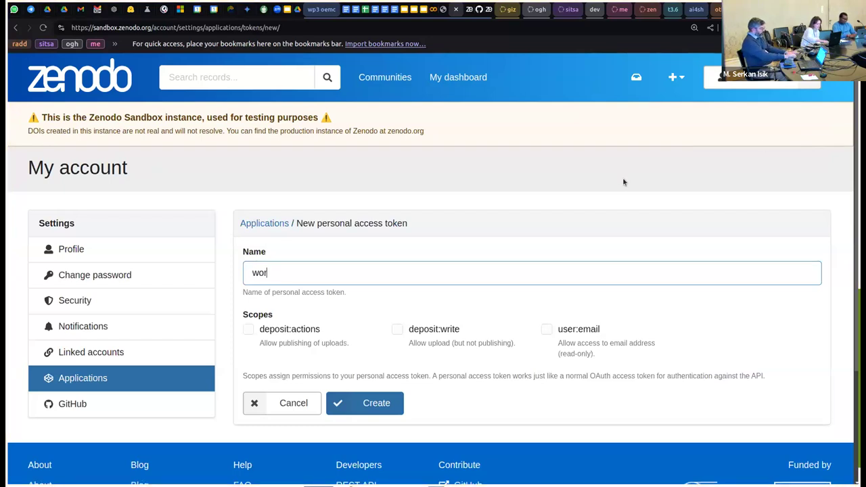
pyautogui.write('kshop ')
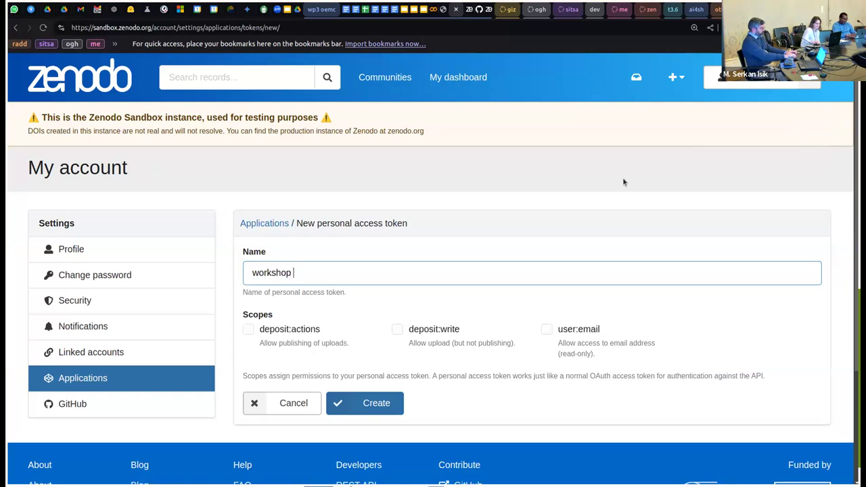
pyautogui.write('oemc 2024')
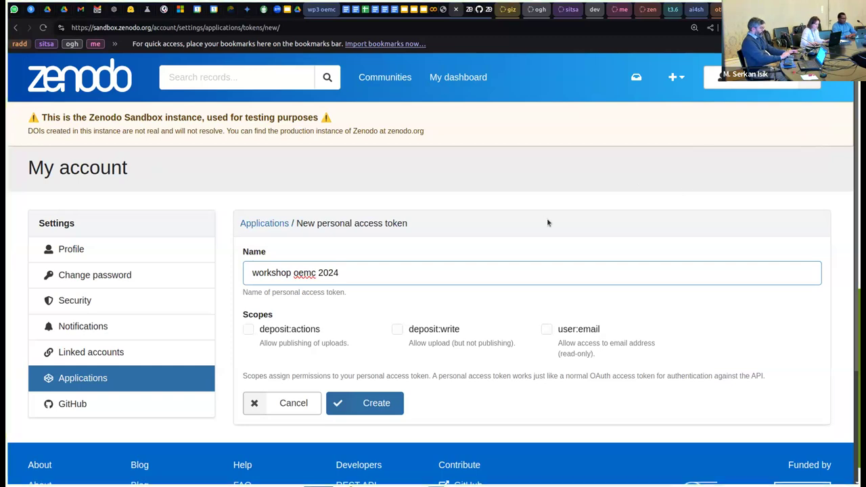
pyautogui.scroll(-2, 545, 219)
pyautogui.scroll(-1, 544, 221)
pyautogui.scroll(2, 544, 221)
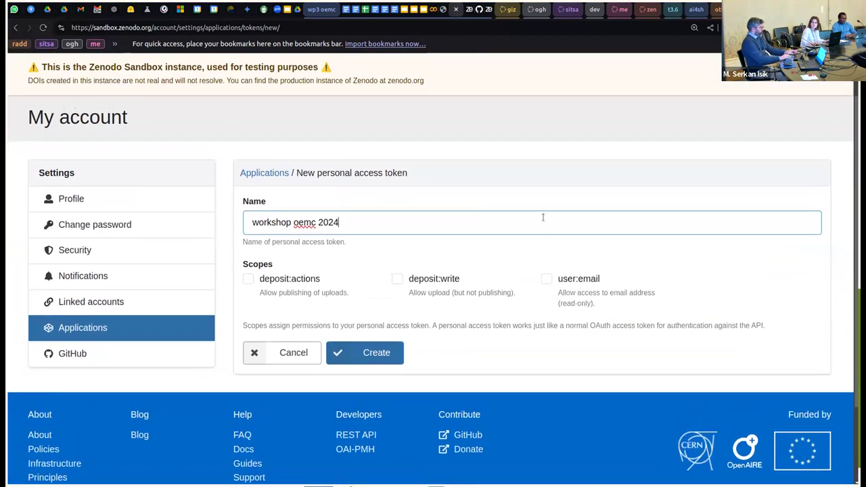
pyautogui.hotkey('ctrl', 'Left')
pyautogui.hotkey('ctrl', 'Left')
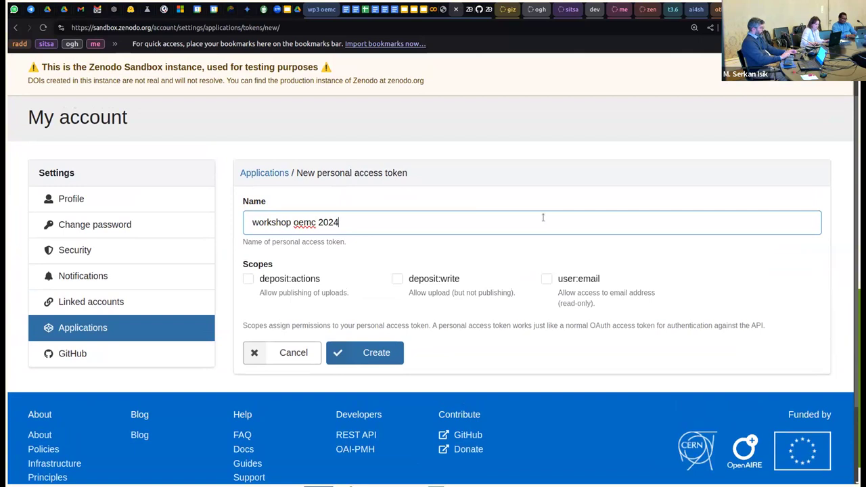
# Grant the token the deposit:actions, deposit:write and user:email scopes and create it.
pyautogui.click(248, 280)
pyautogui.click(400, 281)
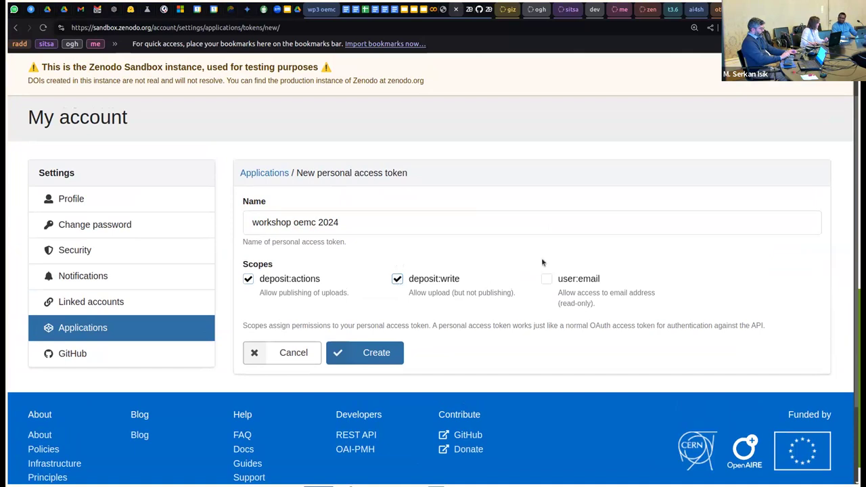
pyautogui.click(548, 280)
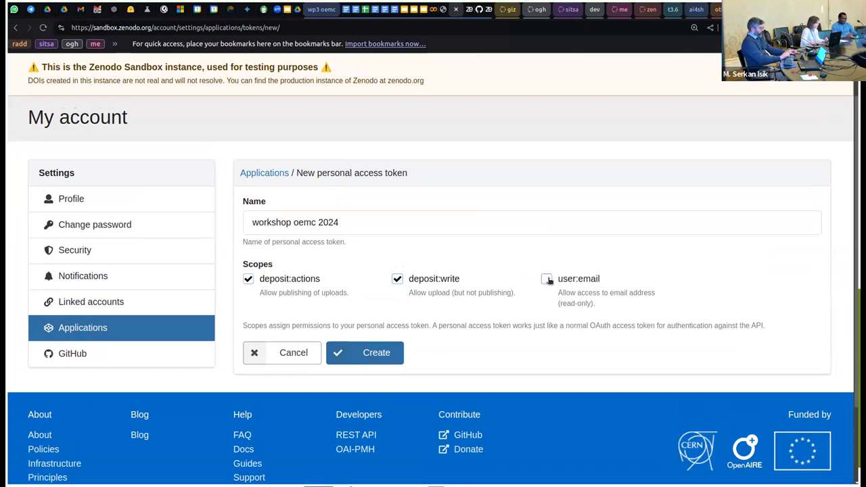
pyautogui.click(370, 347)
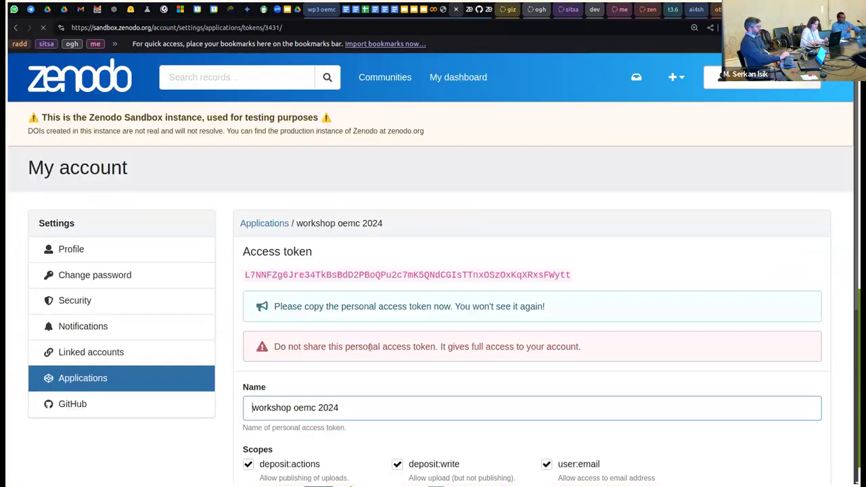
# Select the generated access token's full text and save the token's settings.
pyautogui.doubleClick(379, 274)
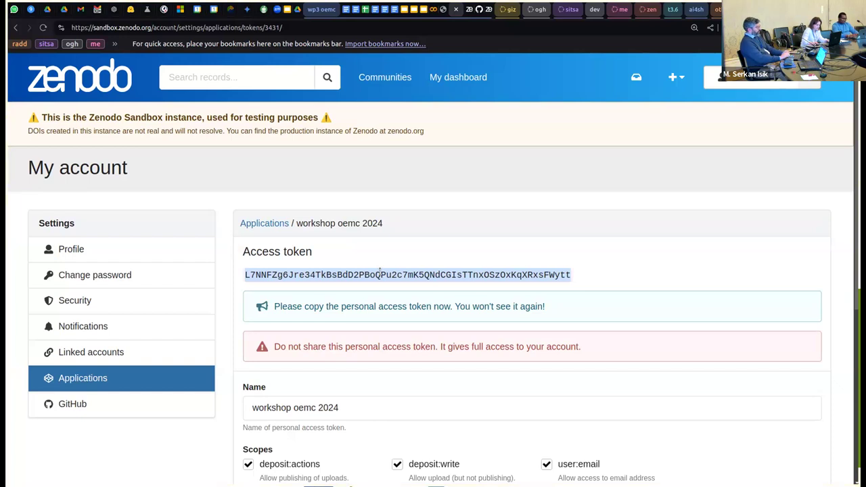
pyautogui.scroll(-3, 380, 272)
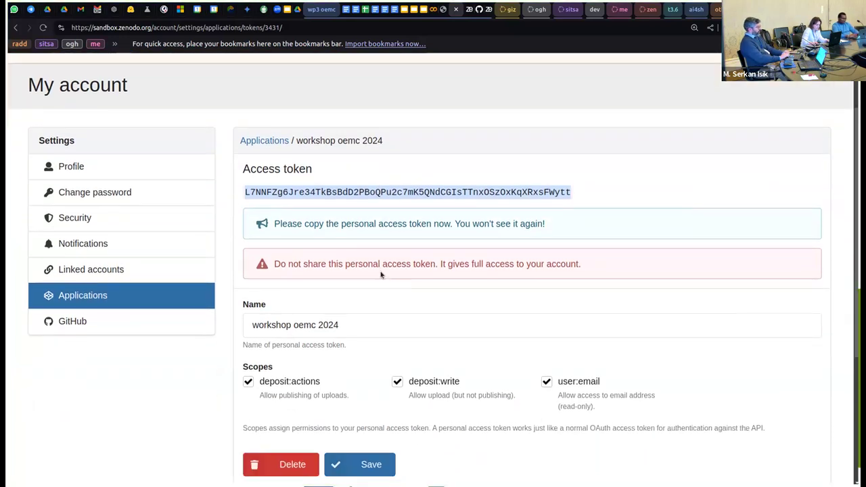
pyautogui.scroll(-3, 380, 274)
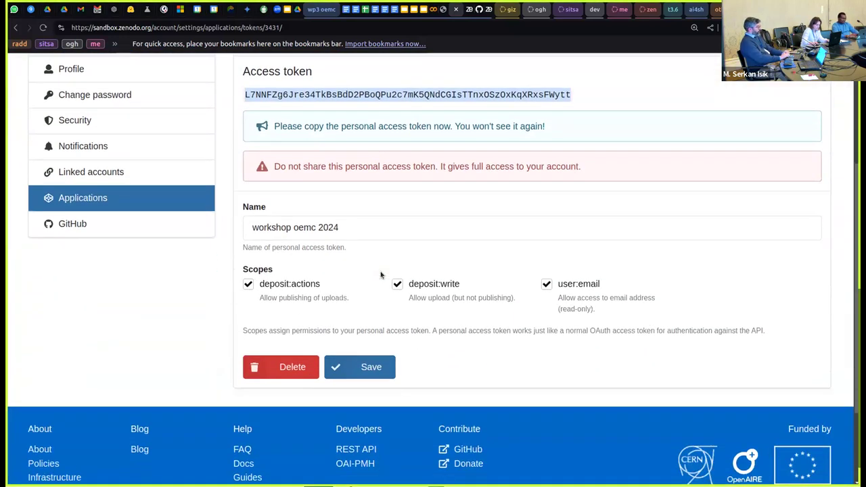
pyautogui.click(364, 366)
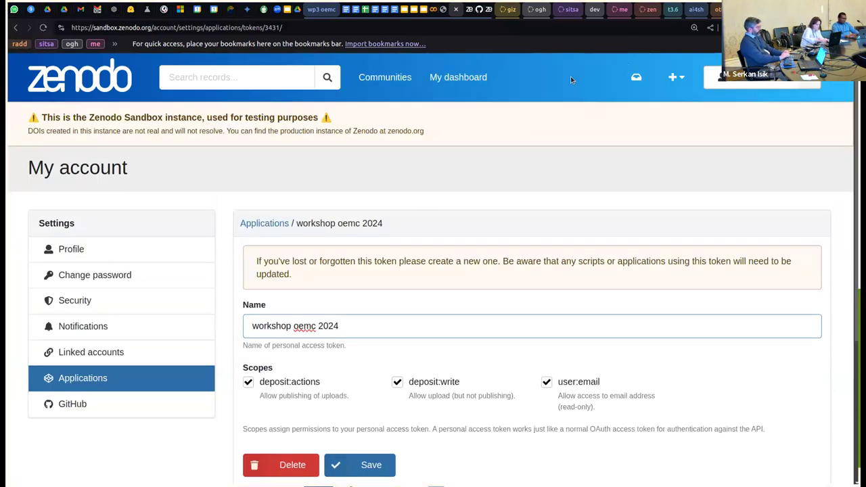
pyautogui.hotkey('ctrl', 'Right')
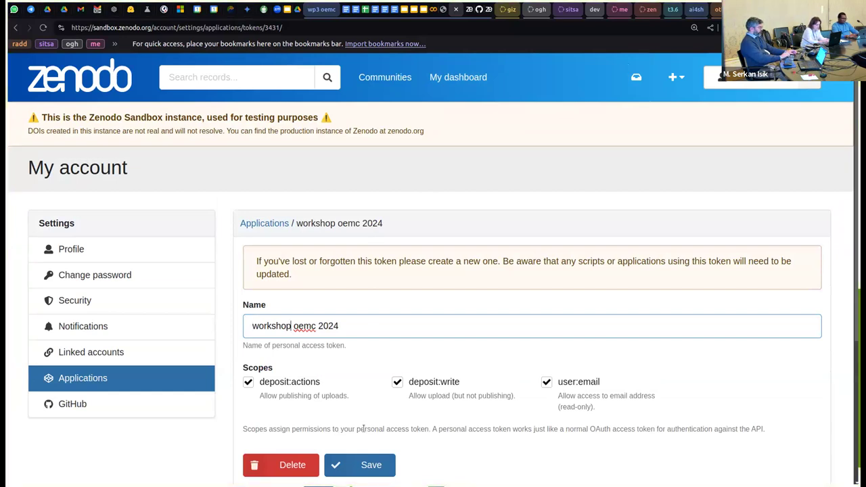
pyautogui.click(371, 463)
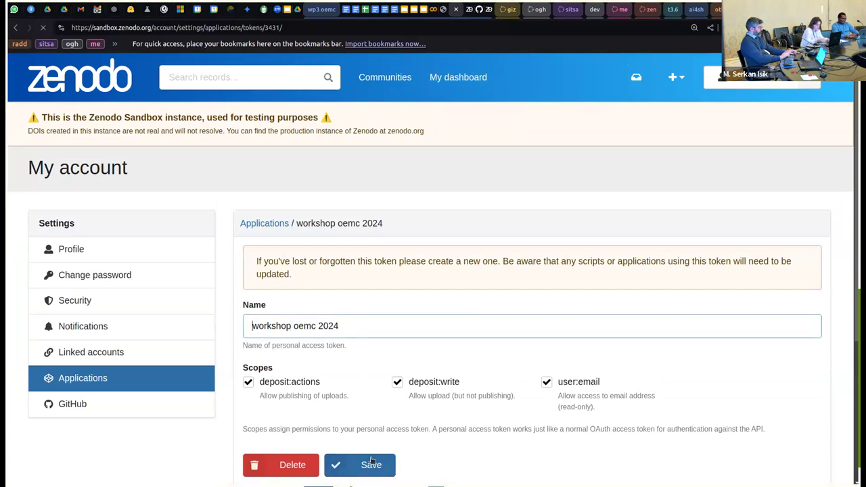
# Rename the personal access token as workshop_oemc_2024 and save the change.
pyautogui.scroll(-3, 421, 353)
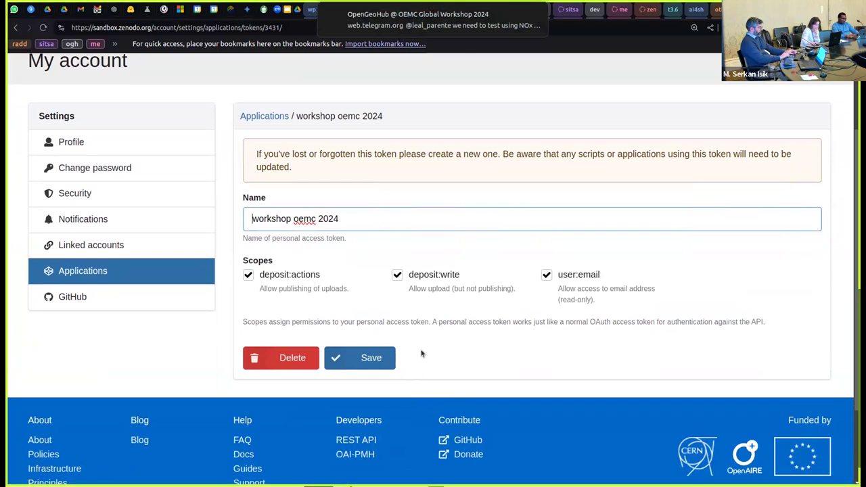
pyautogui.scroll(1, 421, 353)
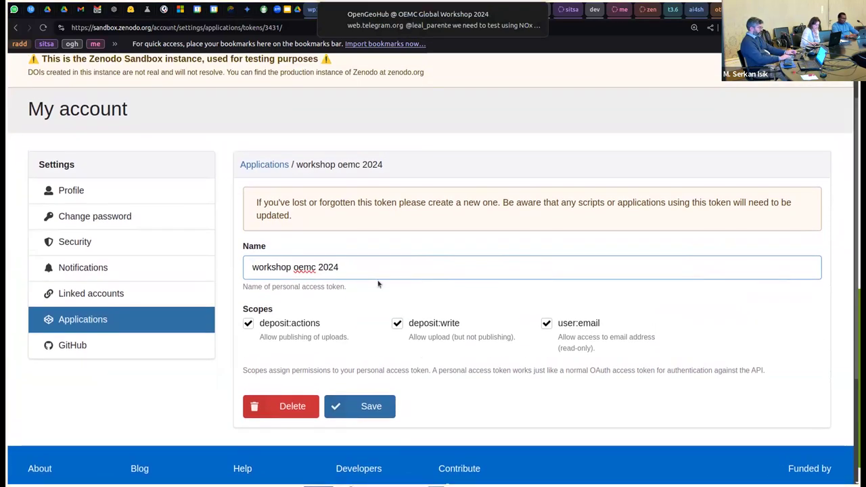
pyautogui.press('BackSpace')
pyautogui.write('_')
pyautogui.press('Right')
pyautogui.press('Right')
pyautogui.press('Right')
pyautogui.press('Right')
pyautogui.press('Delete')
pyautogui.write('_')
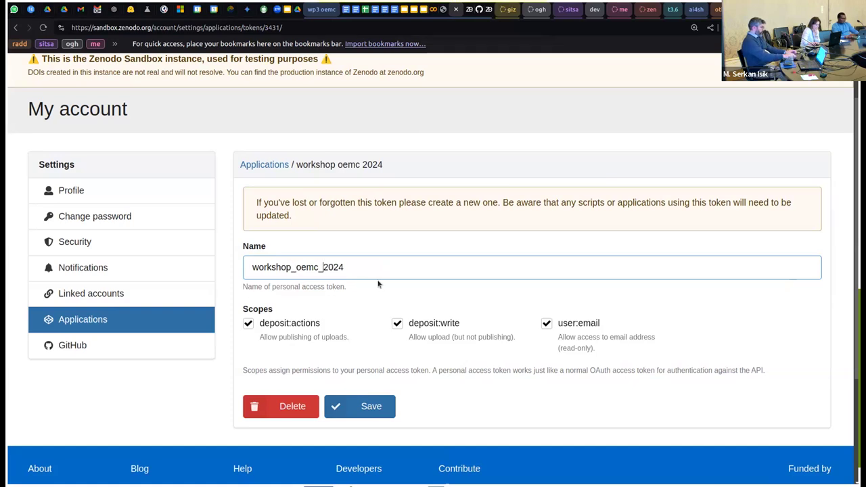
pyautogui.click(380, 407)
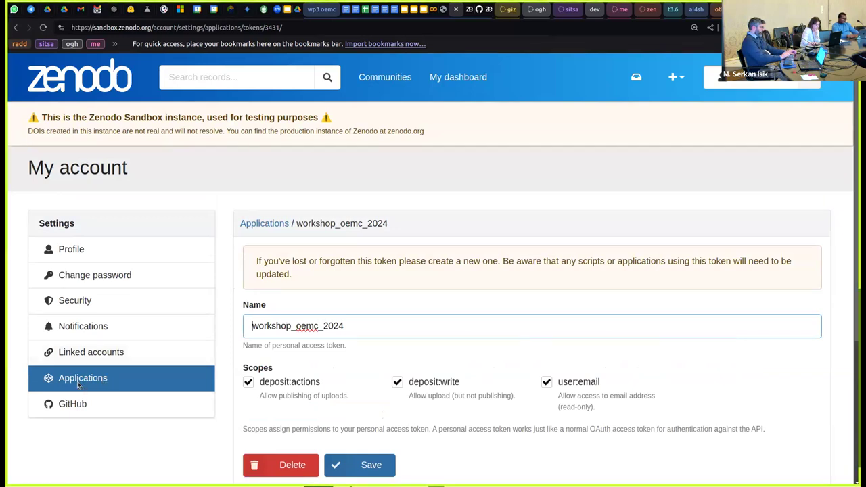
# Review the personal access tokens in the applications list and switch to the "OEMC zen library workshop 2024" presentation in Google Slides.
pyautogui.click(265, 223)
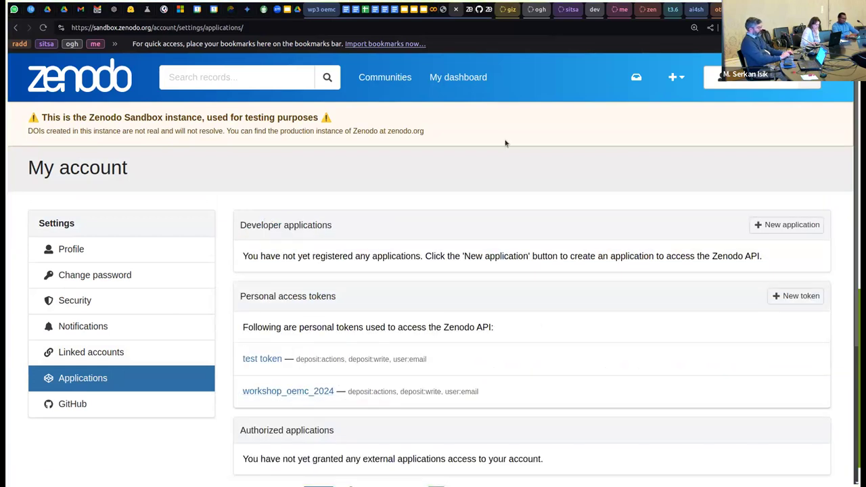
pyautogui.scroll(-3, 427, 354)
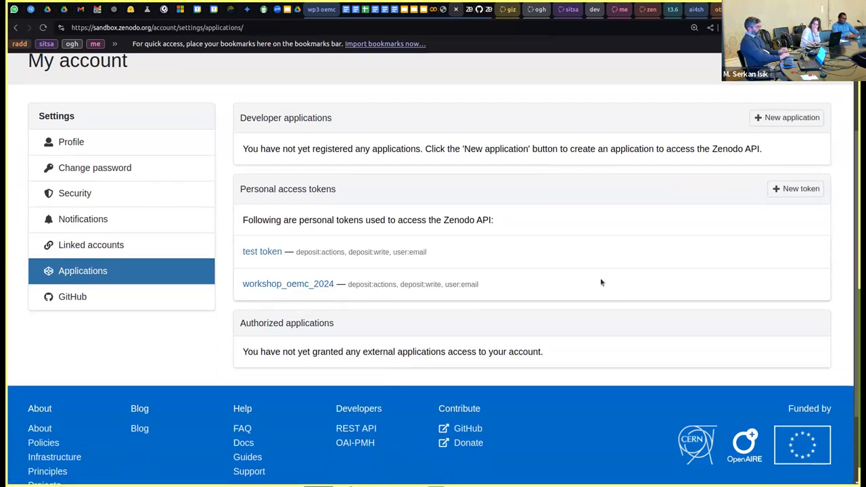
pyautogui.scroll(1, 597, 277)
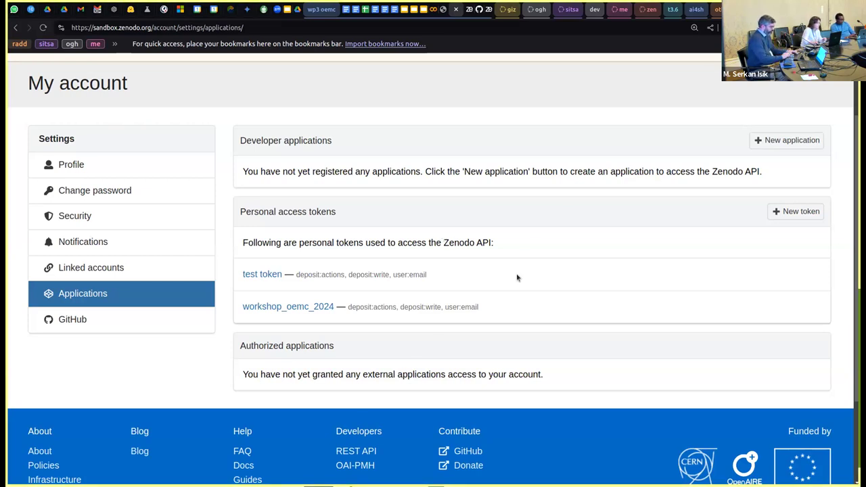
pyautogui.scroll(1, 517, 277)
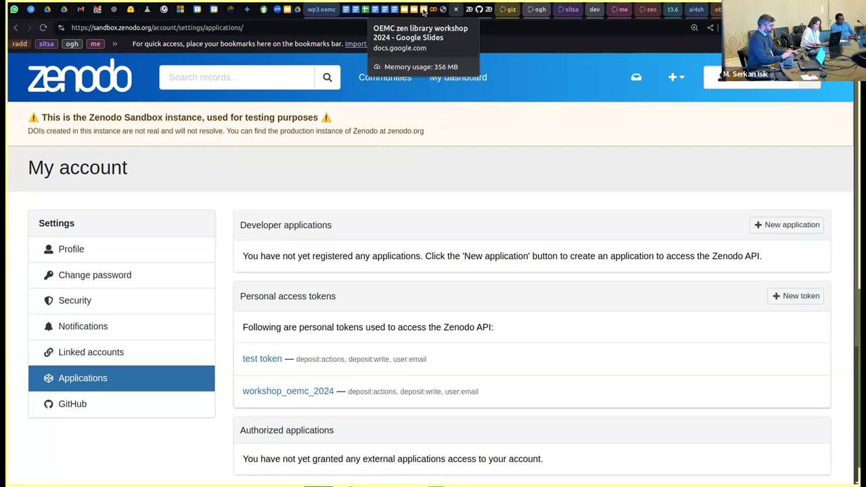
pyautogui.click(423, 10)
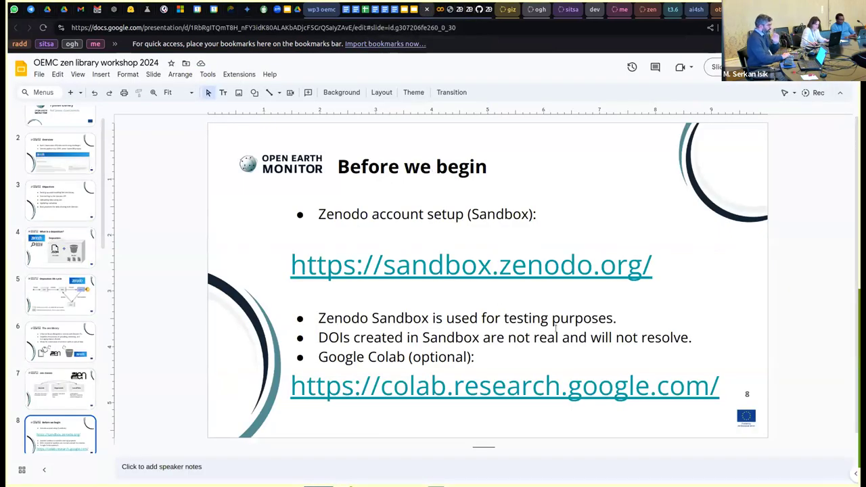